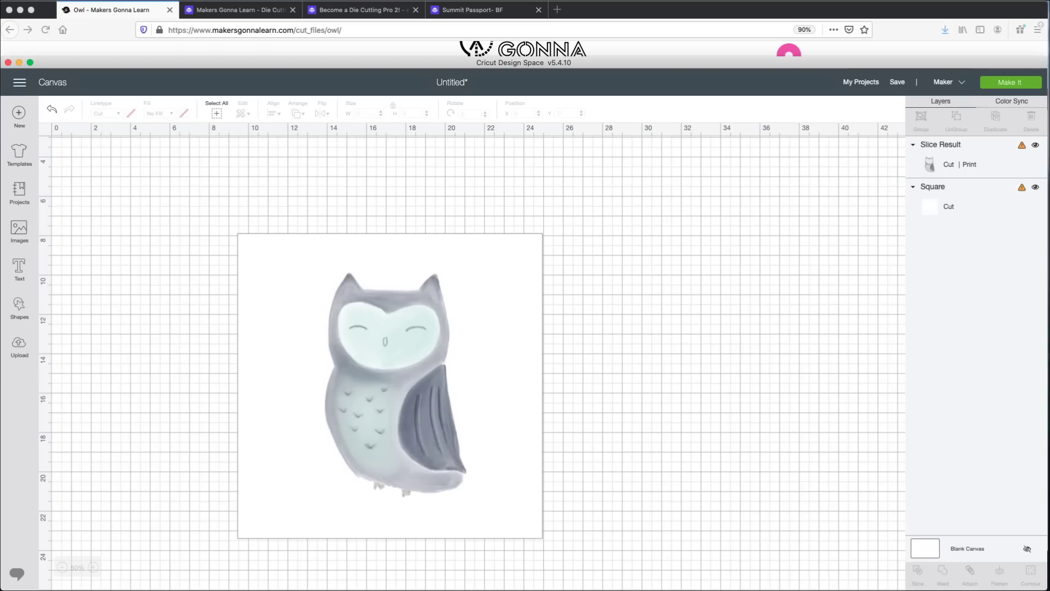
View the Makers Gonna Learn membership page in the browser, return to the owl file page and switch back to Design Space.
left_click(395, 384)
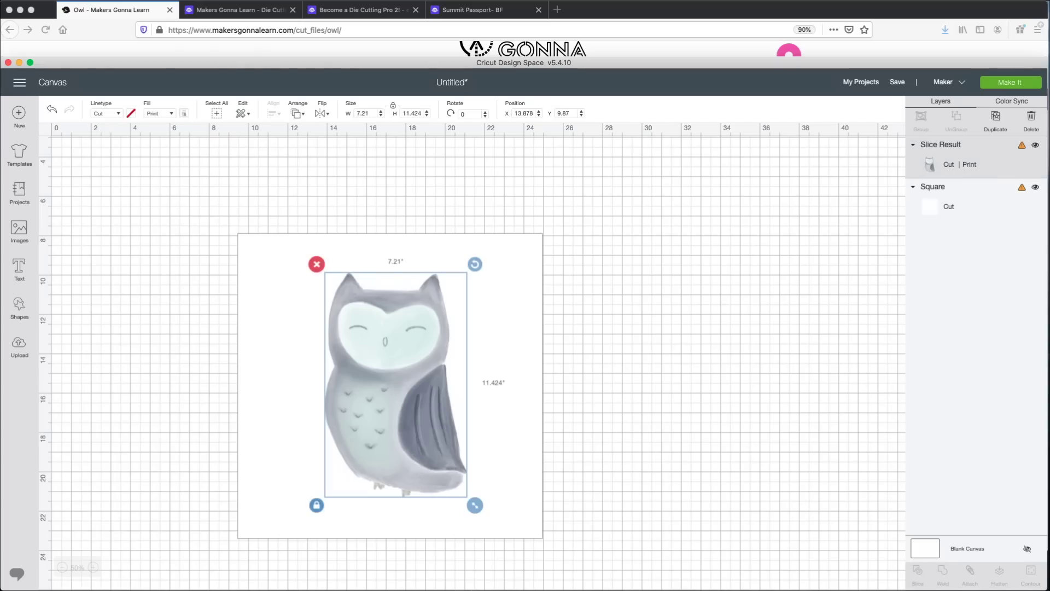
left_click(280, 384)
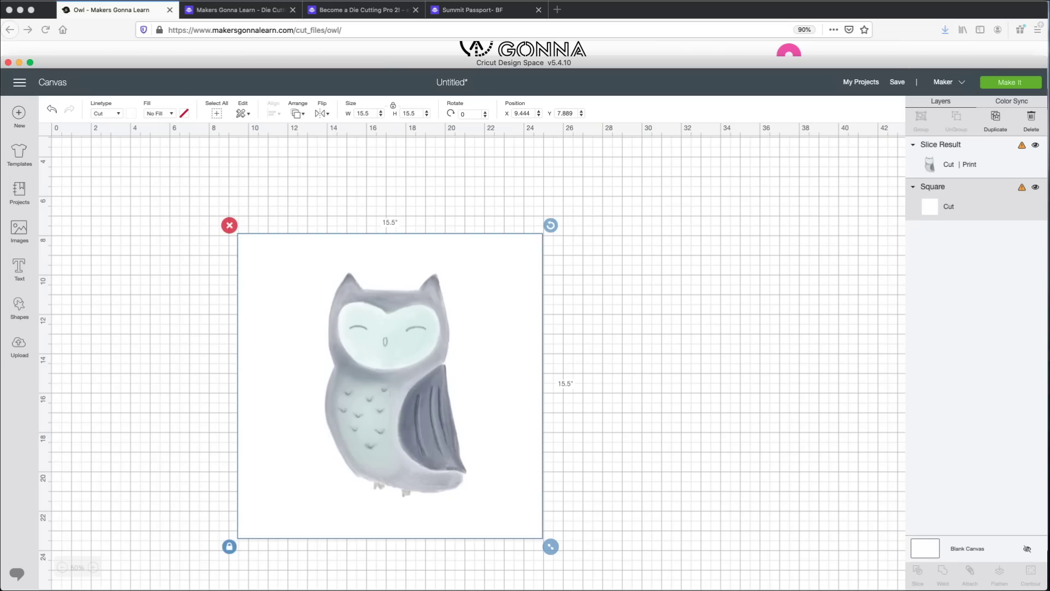
right_click(261, 11)
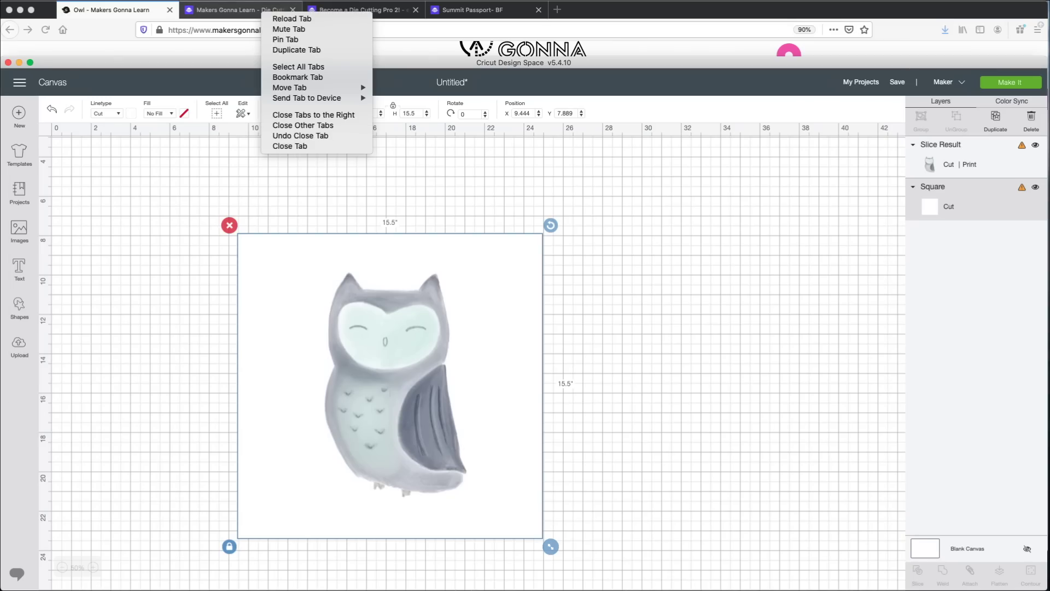
left_click(261, 11)
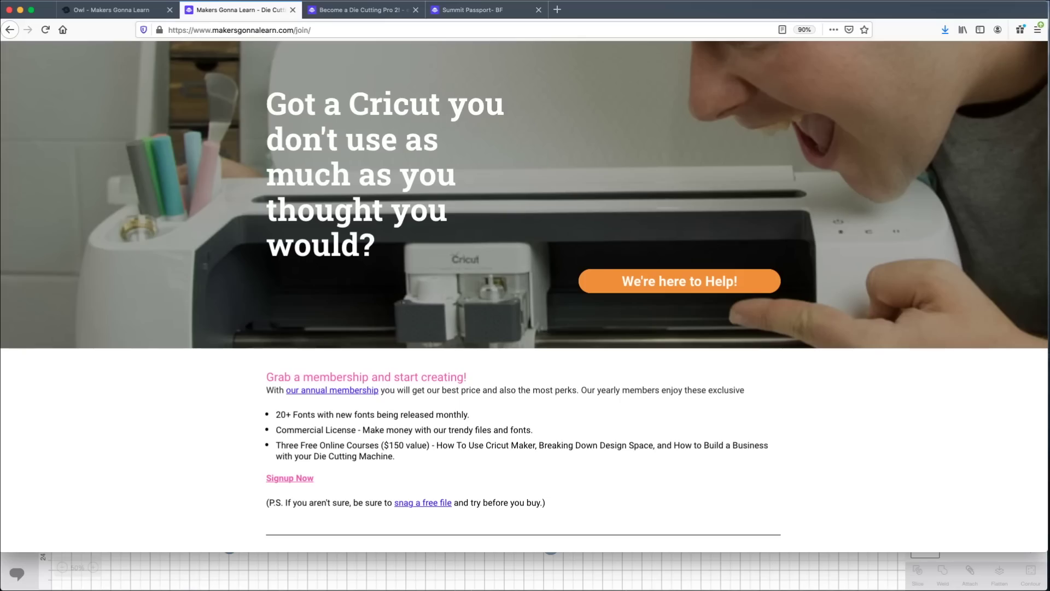
left_click(111, 10)
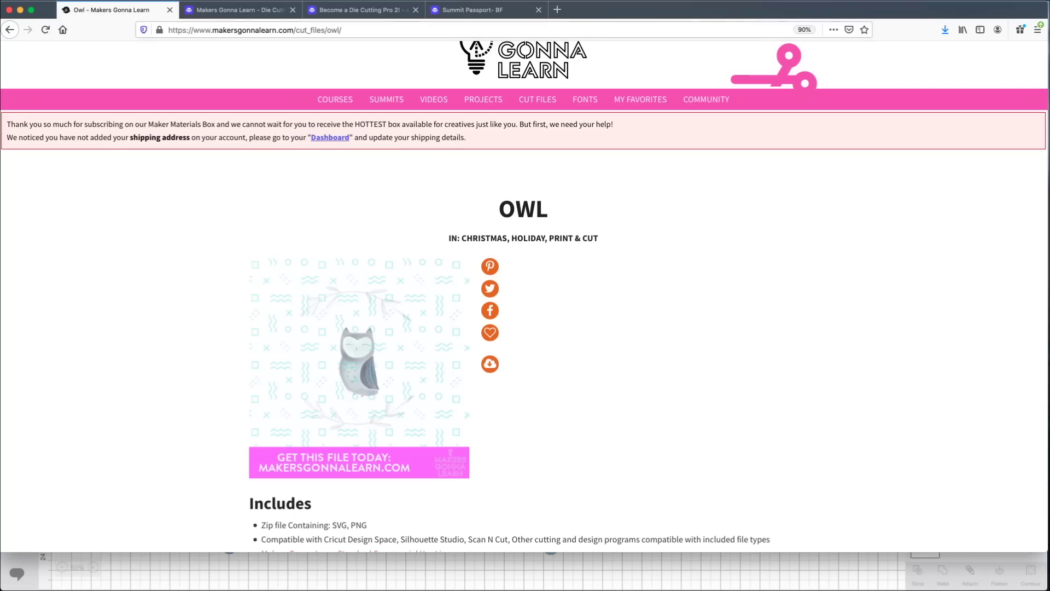
key("super+Tab")
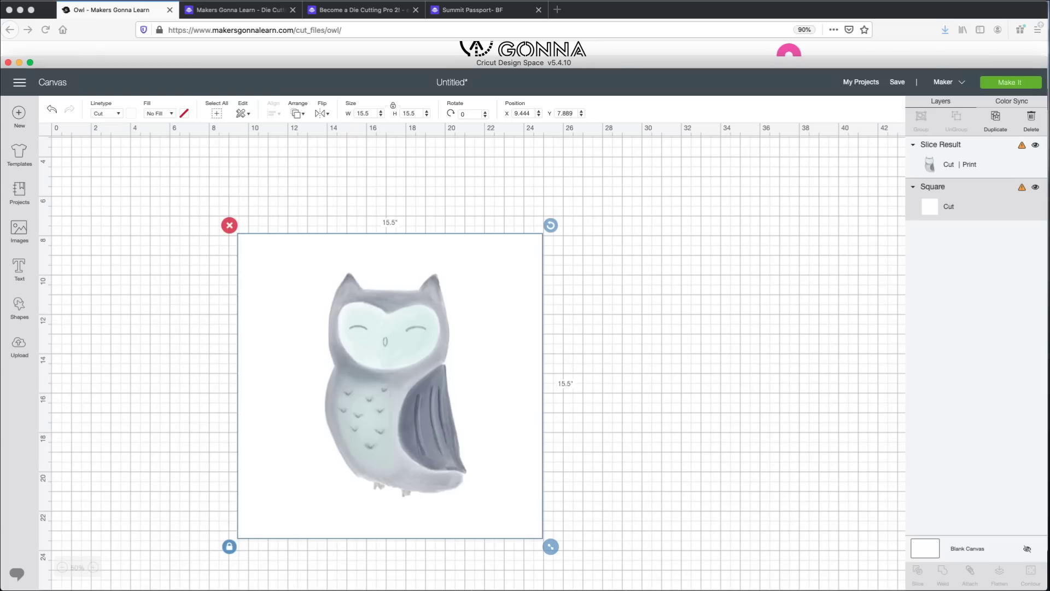
Scale the owl down to about 6.95 by 11.01 inches and center it on the white square.
mouse_move(393, 383)
left_mouse_down()
mouse_move(704, 373)
mouse_move(391, 357)
mouse_move(392, 375)
left_mouse_up()
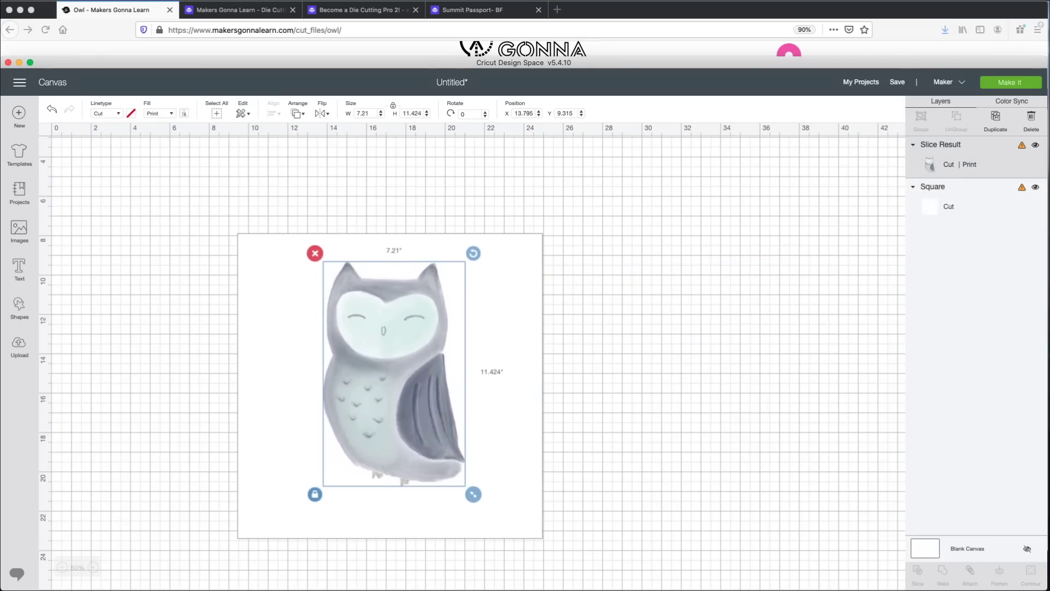
left_click(506, 377)
left_click_drag(392, 375, 392, 384)
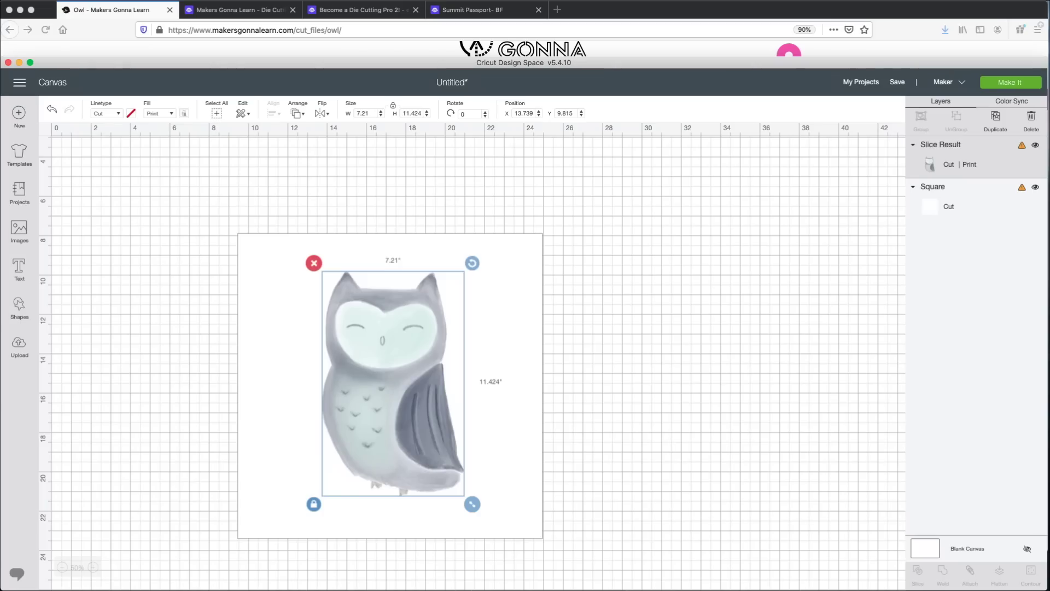
left_click_drag(472, 504, 466, 496)
left_click_drag(390, 379, 396, 384)
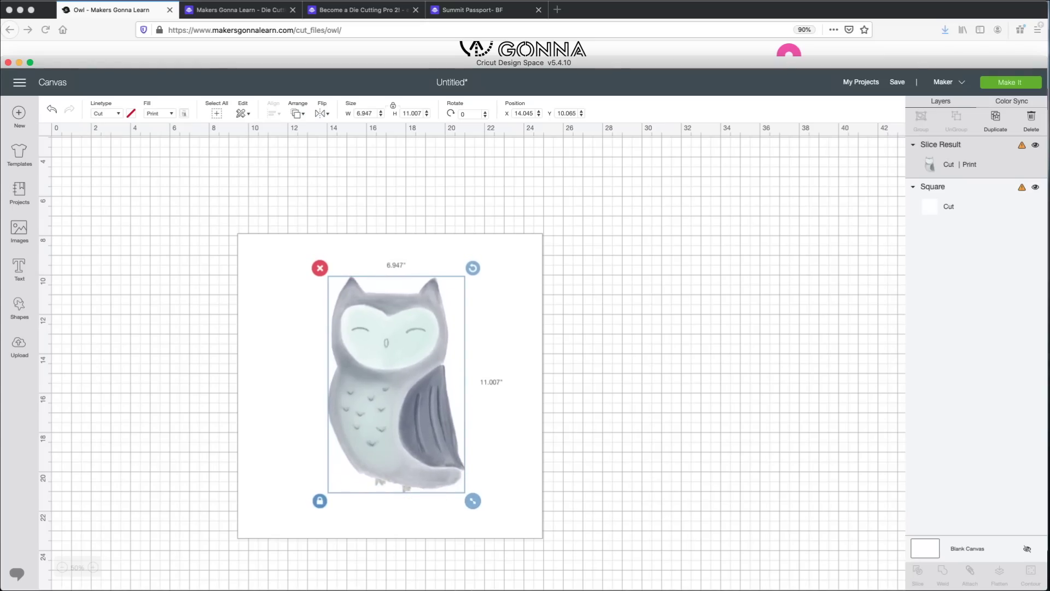
Delete the white backing square and add a new square shape in the empty area beside the owl.
left_click(500, 350)
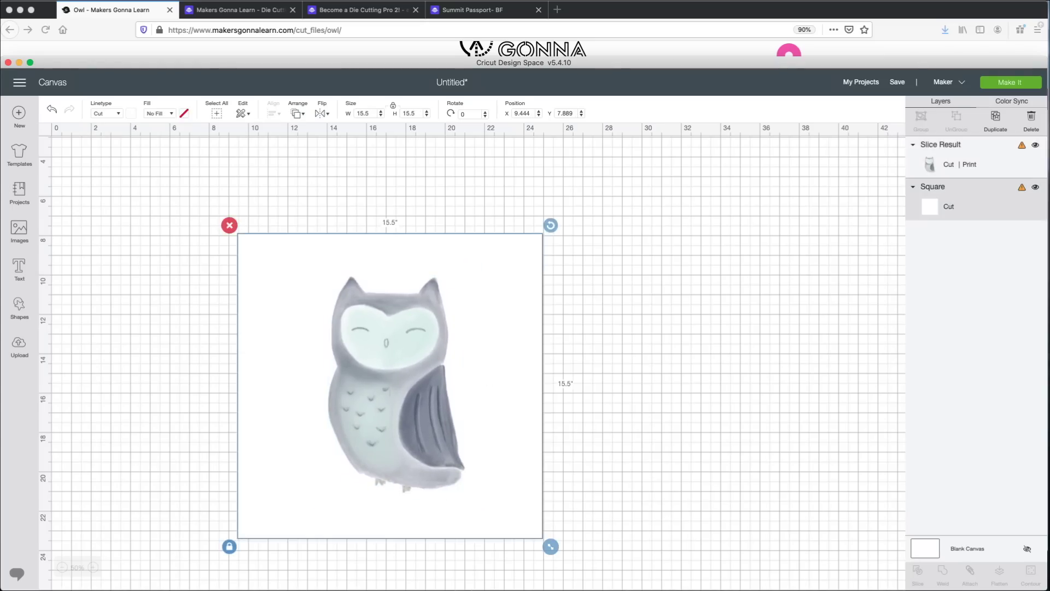
left_click(230, 225)
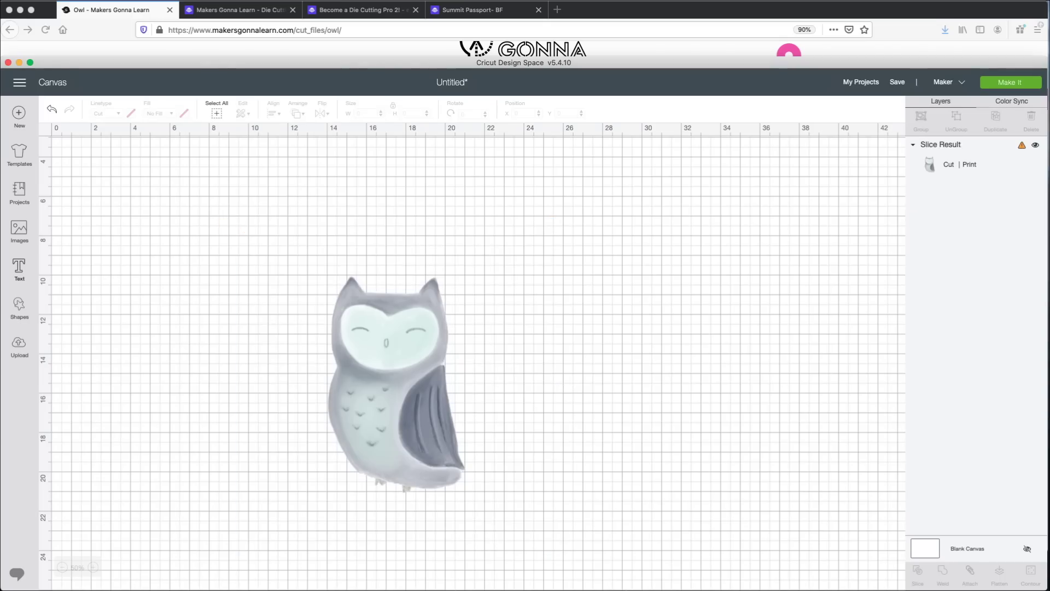
left_click(19, 306)
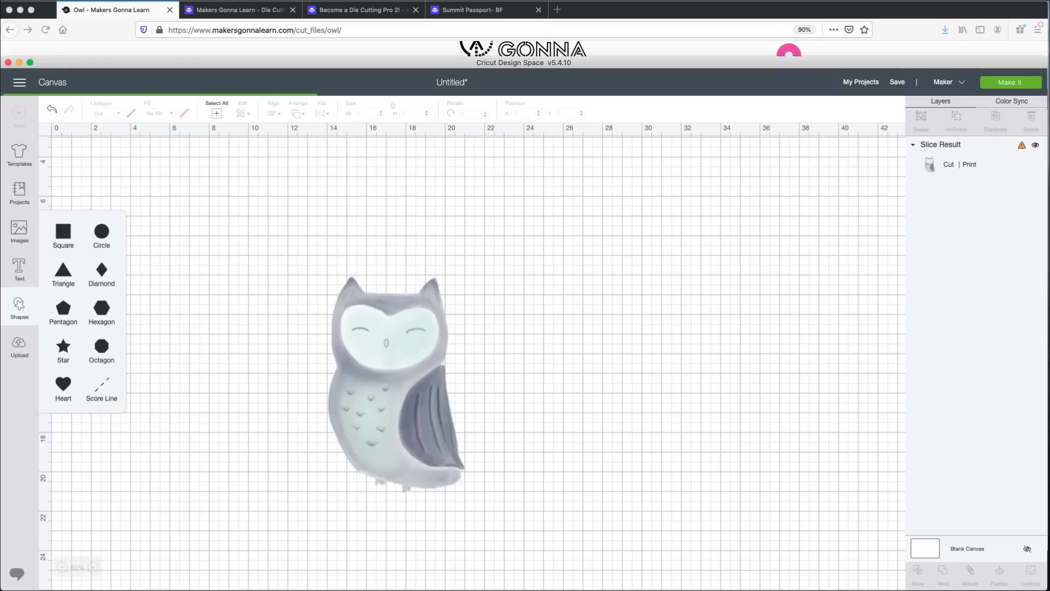
left_click(63, 234)
left_click_drag(132, 216, 639, 252)
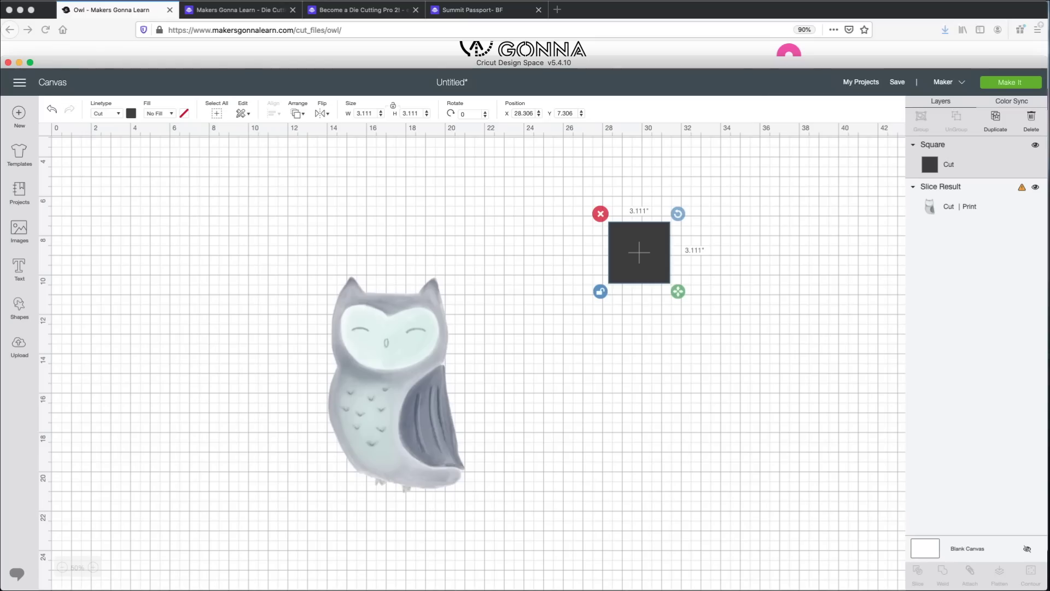
Resize the new square to a rectangle 9.25 inches wide and 6.75 inches high.
left_click(364, 113)
type("9.25")
key("Return")
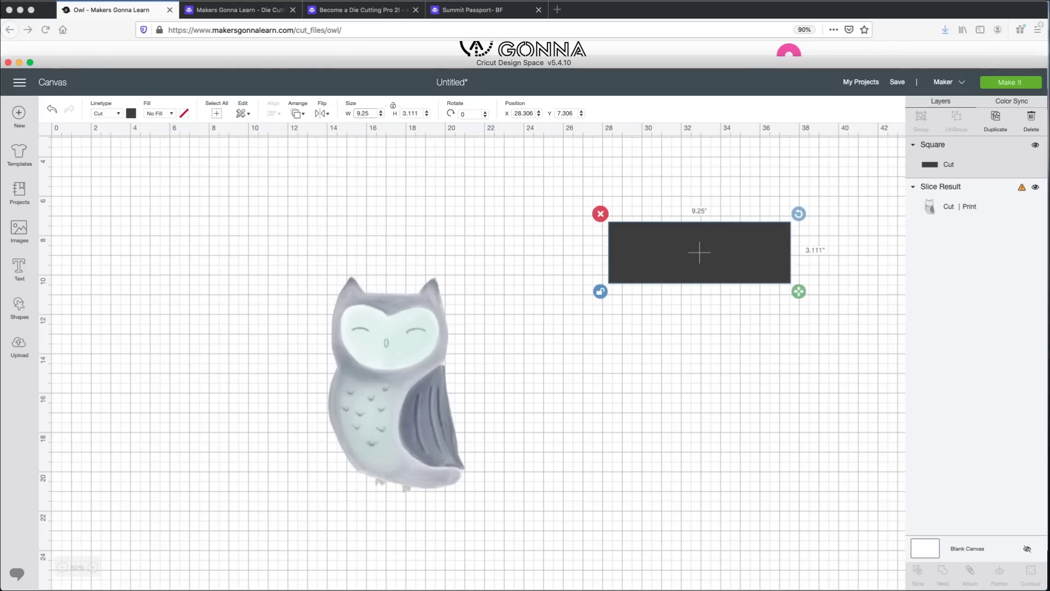
key("Tab")
type("6.75")
key("Return")
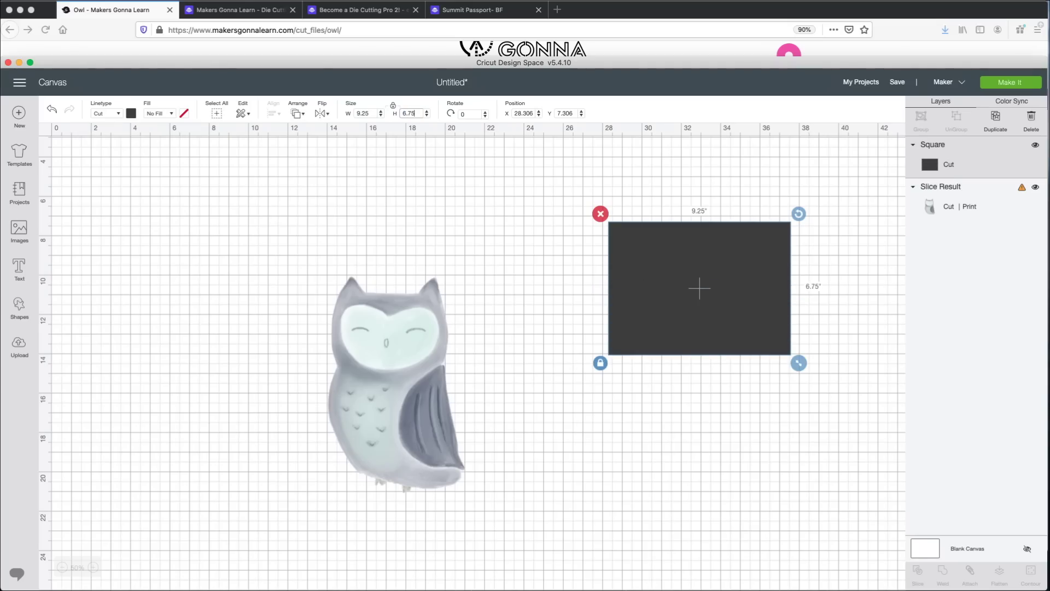
Place the rectangle behind the owl and shift the owl down so its ears meet the rectangle's top edge.
left_click_drag(699, 288, 387, 367)
left_click(297, 113)
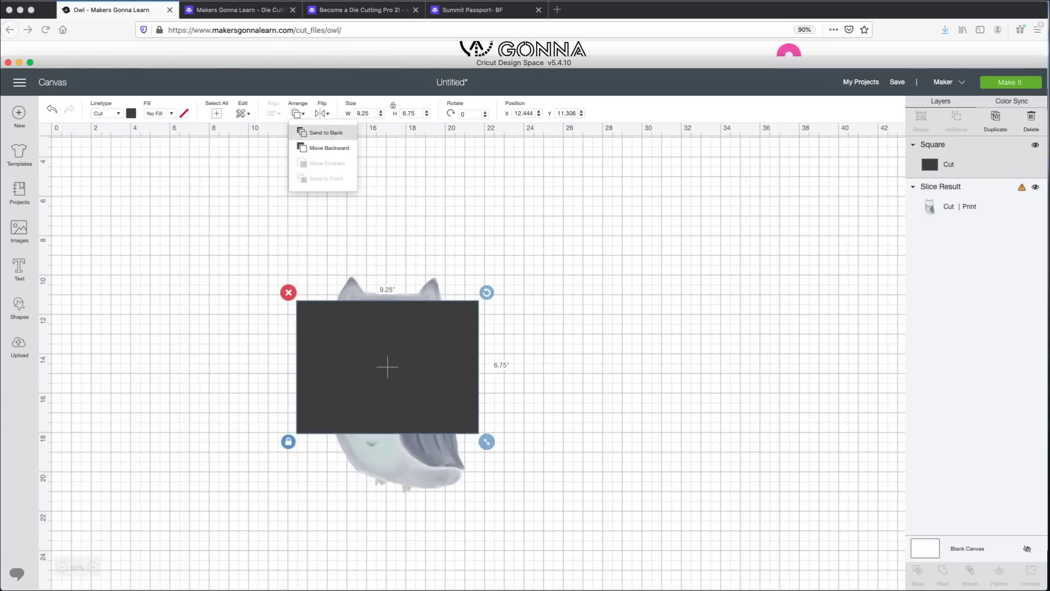
left_click(317, 149)
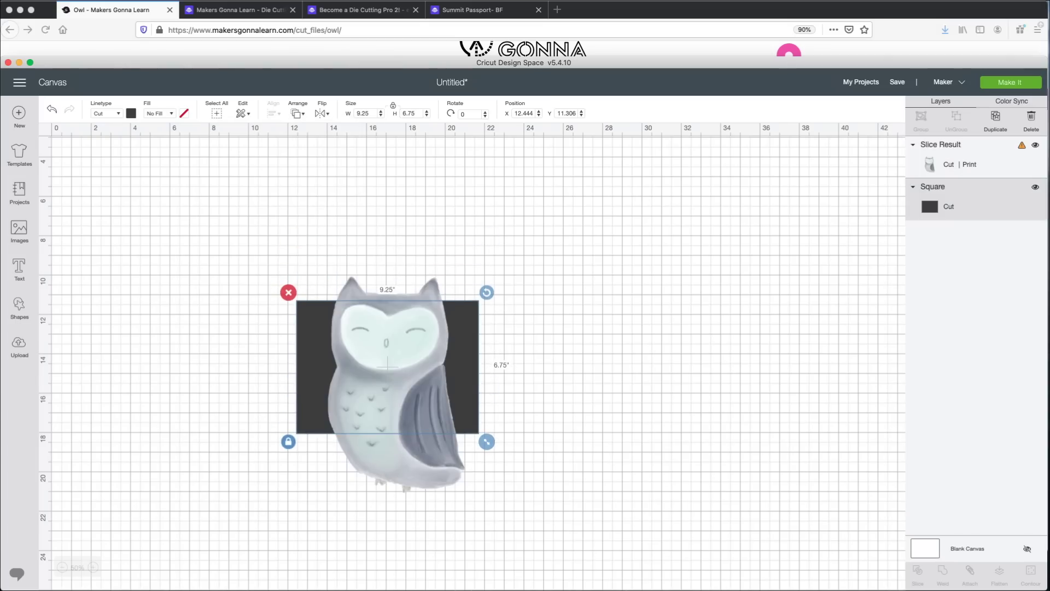
left_click_drag(387, 364, 386, 386)
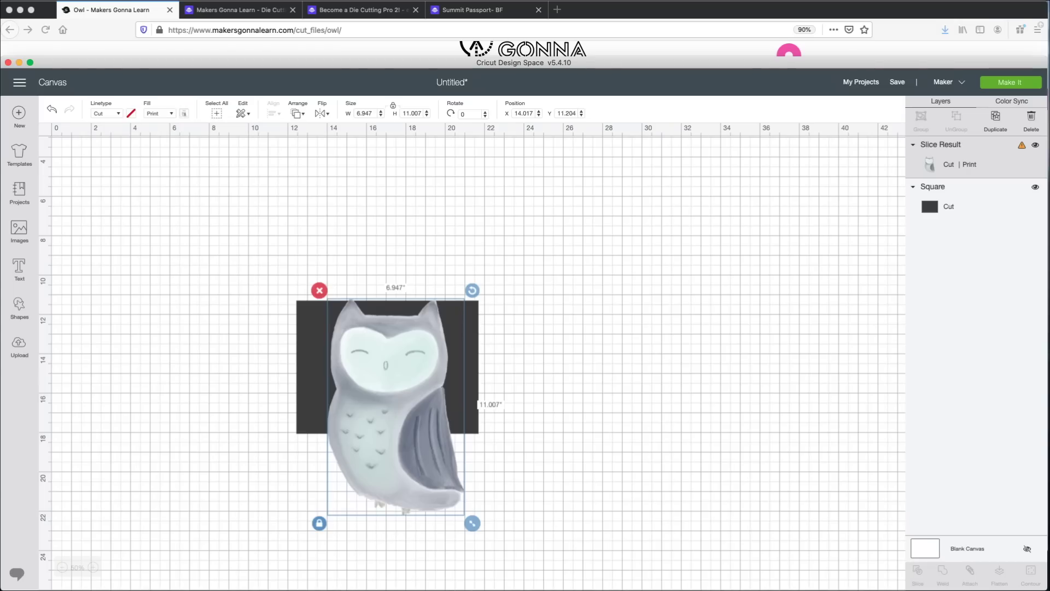
Slice the owl with the rectangle, rotated by about a quarter turn and fitted over the owl's head and upper body.
left_click(388, 365)
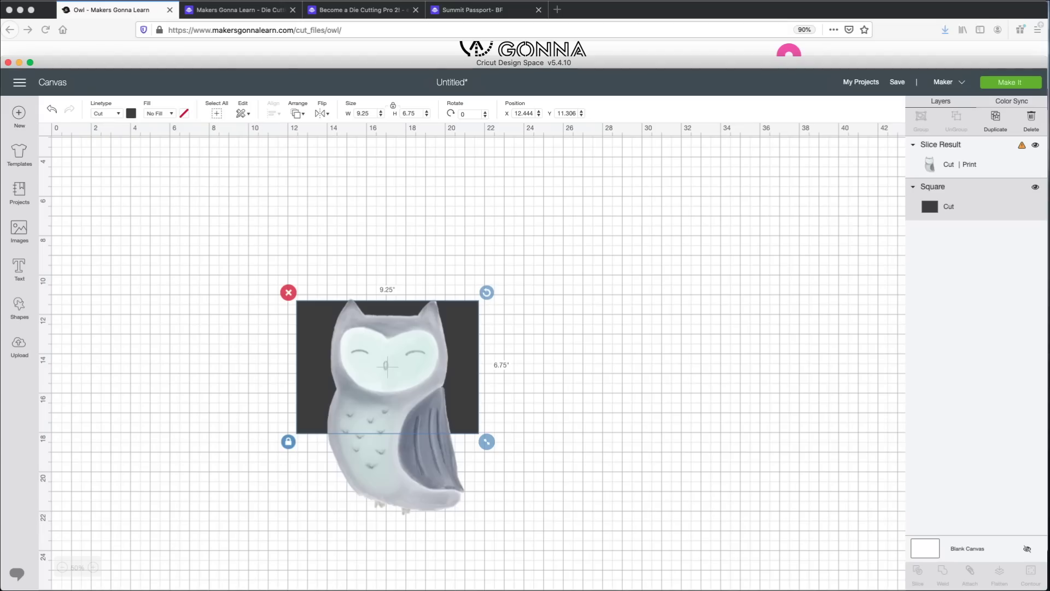
left_click_drag(487, 292, 464, 460)
mouse_move(387, 365)
left_mouse_down()
mouse_move(391, 377)
mouse_move(387, 338)
mouse_move(389, 351)
left_mouse_up()
key("Escape")
left_click_drag(238, 199, 541, 541)
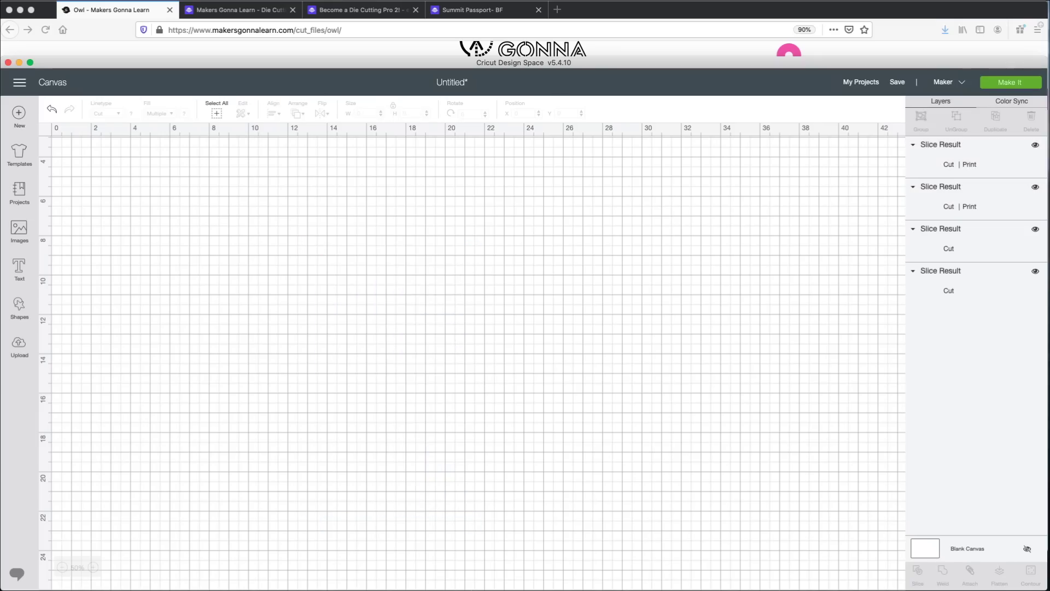
Separate the sliced pieces and delete the leftover rectangle and the dark owl silhouette.
left_click_drag(389, 286, 751, 297)
left_click(672, 259)
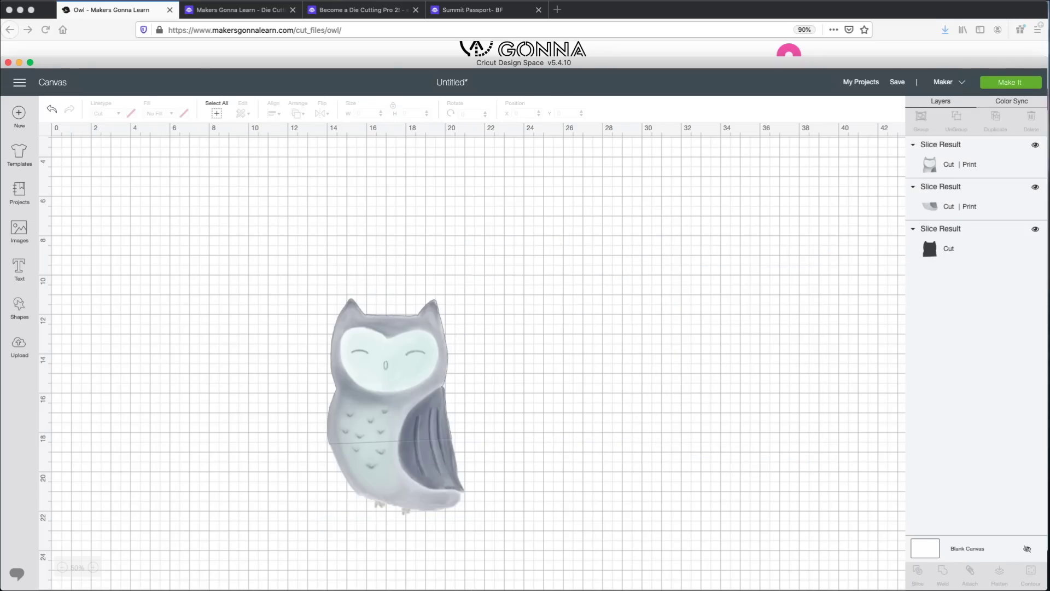
left_click_drag(383, 371, 262, 387)
left_click_drag(388, 361, 649, 362)
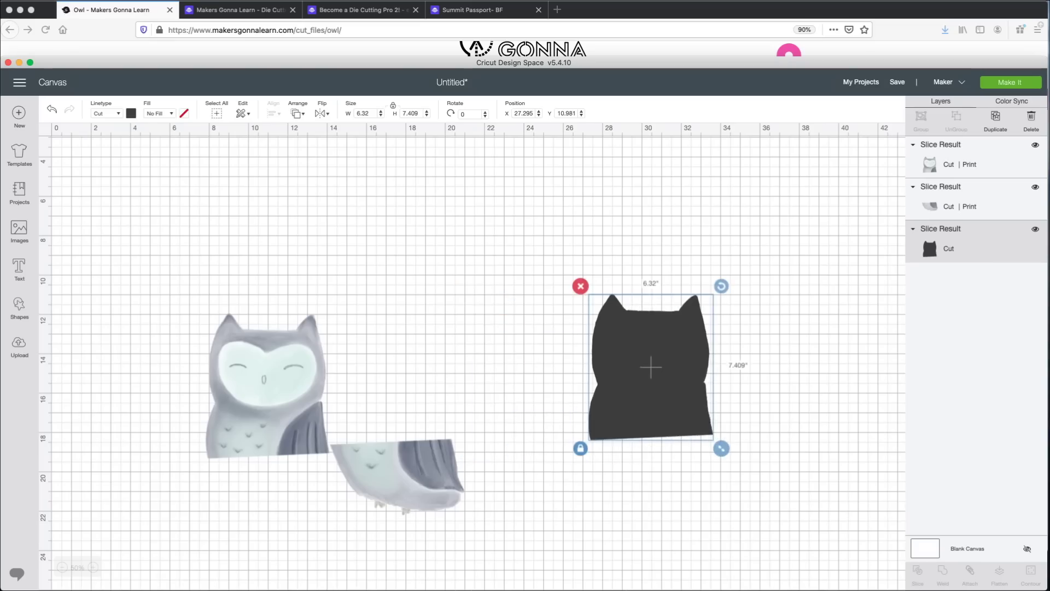
key("Delete")
Fit the owl's upper piece back onto its lower piece and move both together to about X 9.16, Y 5.54.
left_click_drag(268, 388, 390, 373)
key("Escape")
left_click_drag(308, 292, 470, 517)
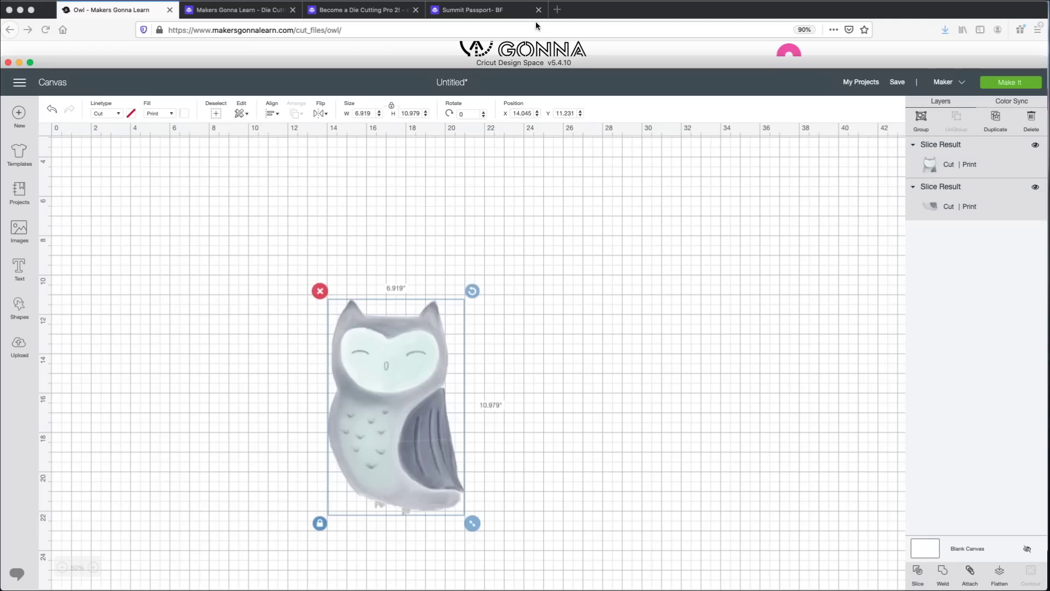
left_click_drag(390, 404, 295, 293)
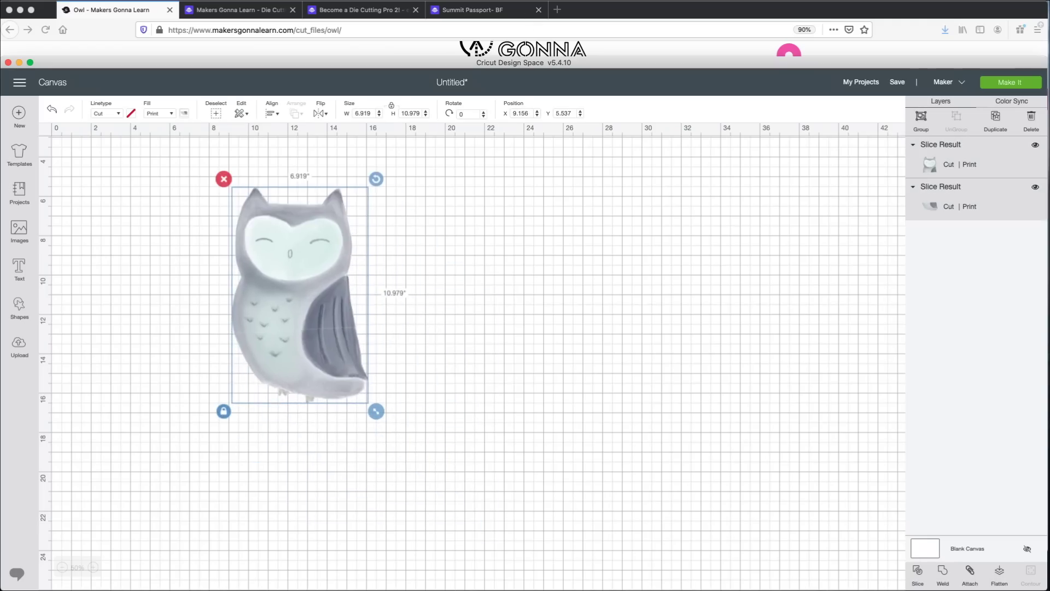
Fine-tune the placement of the owl pieces so the upper and lower halves line up along the cut.
key("super+plus")
key("super+plus")
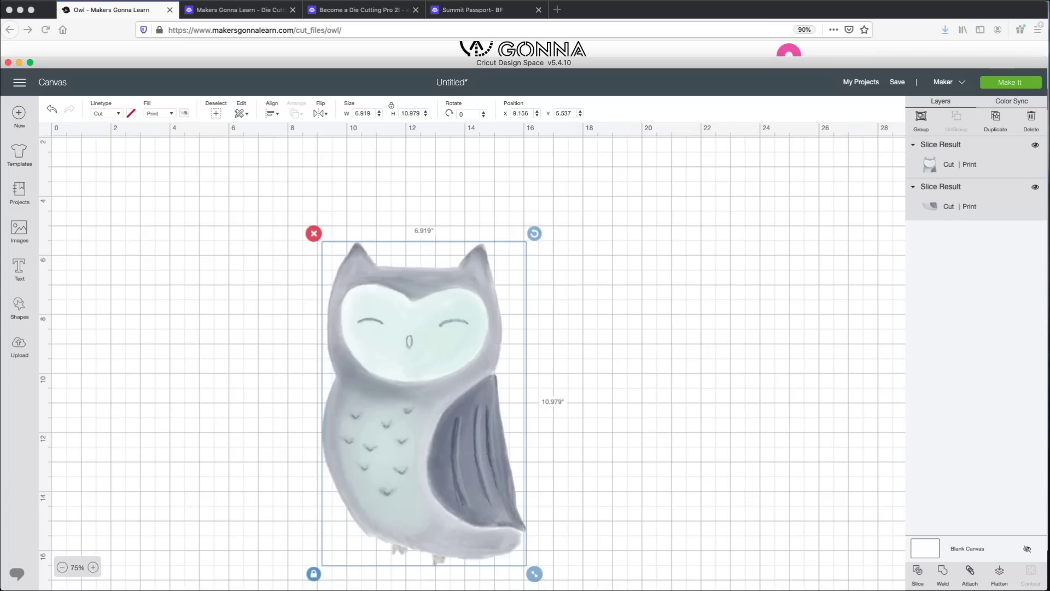
scroll(471, 356, "down", 2)
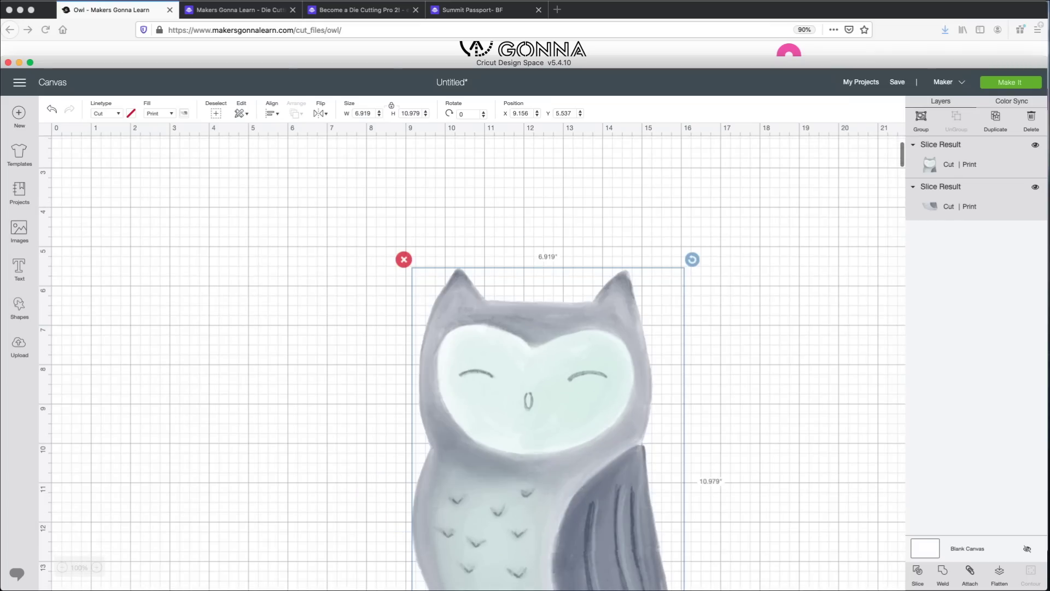
scroll(472, 355, "down", 6)
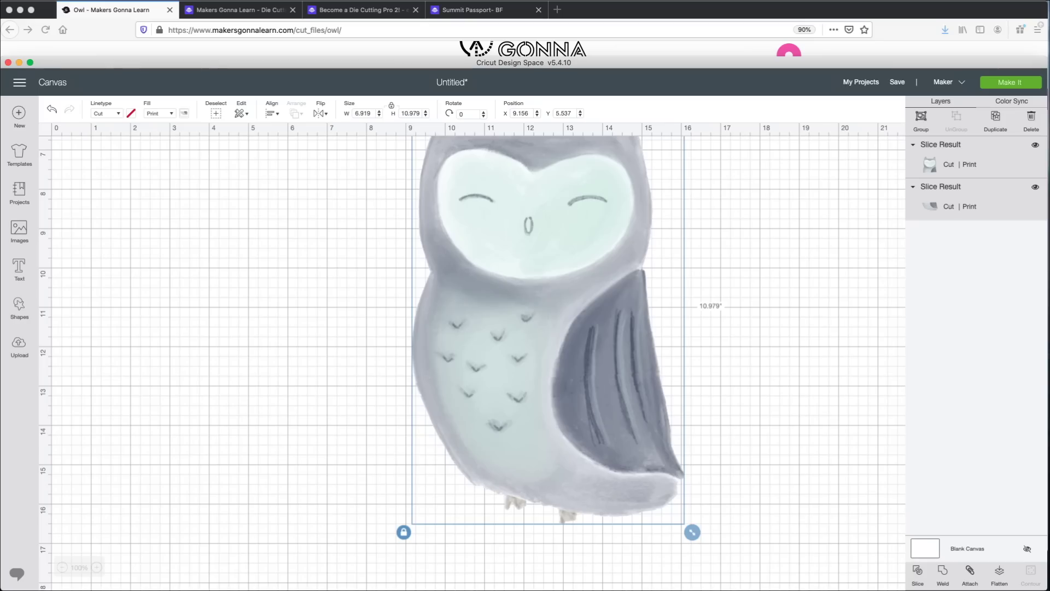
left_click_drag(568, 427, 535, 444)
left_click(722, 438)
left_click(580, 454)
left_click(721, 445)
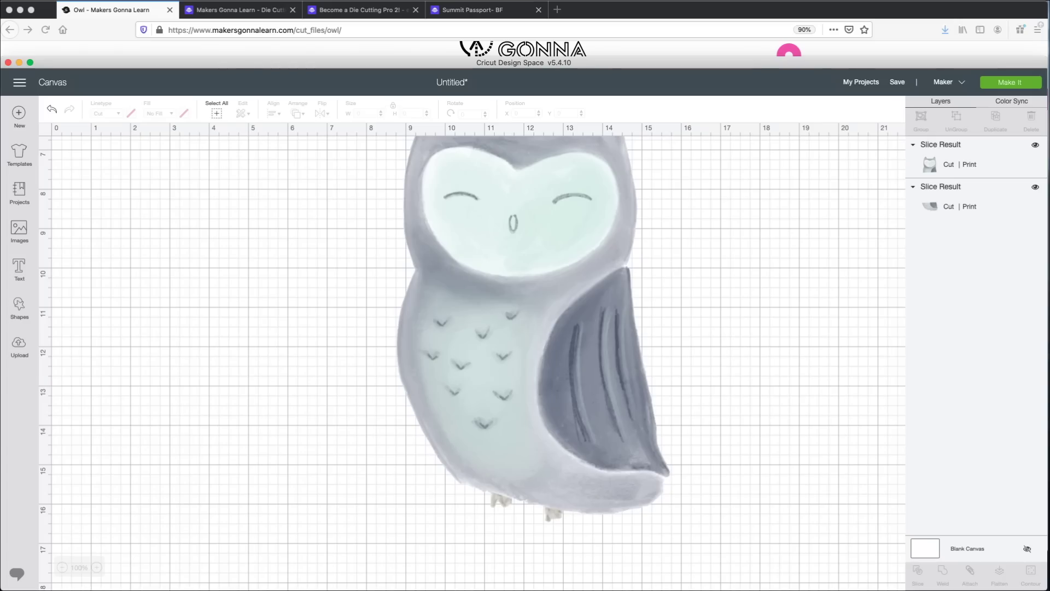
mouse_move(535, 448)
left_mouse_down()
mouse_move(563, 475)
mouse_move(536, 445)
left_mouse_up()
key("Escape")
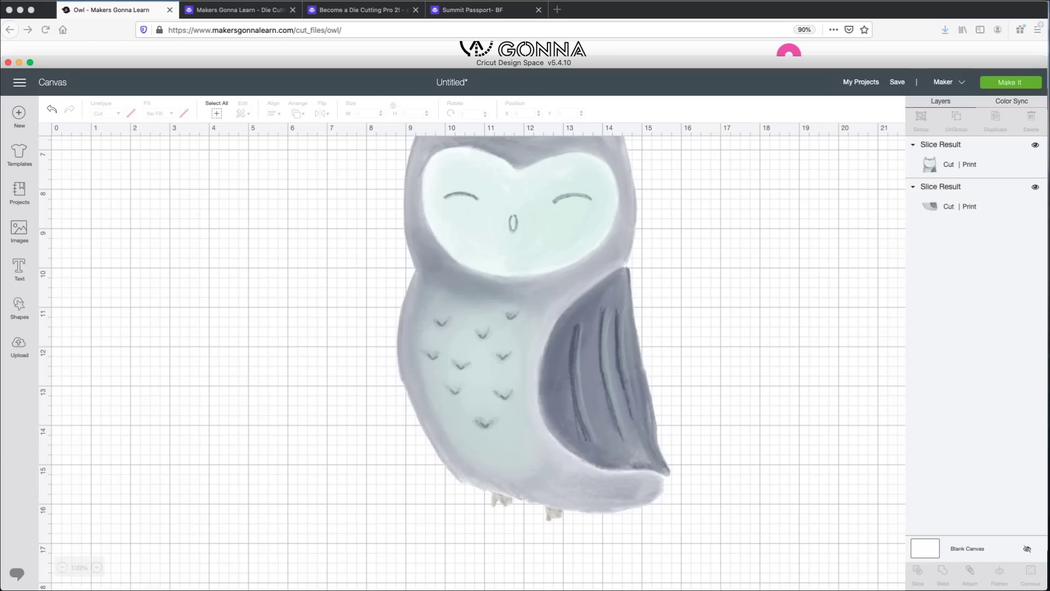
Send the owl to be made with Mirror on for both 8.5 x 11 inch mats and choose the printer.
scroll(472, 363, "up", 3)
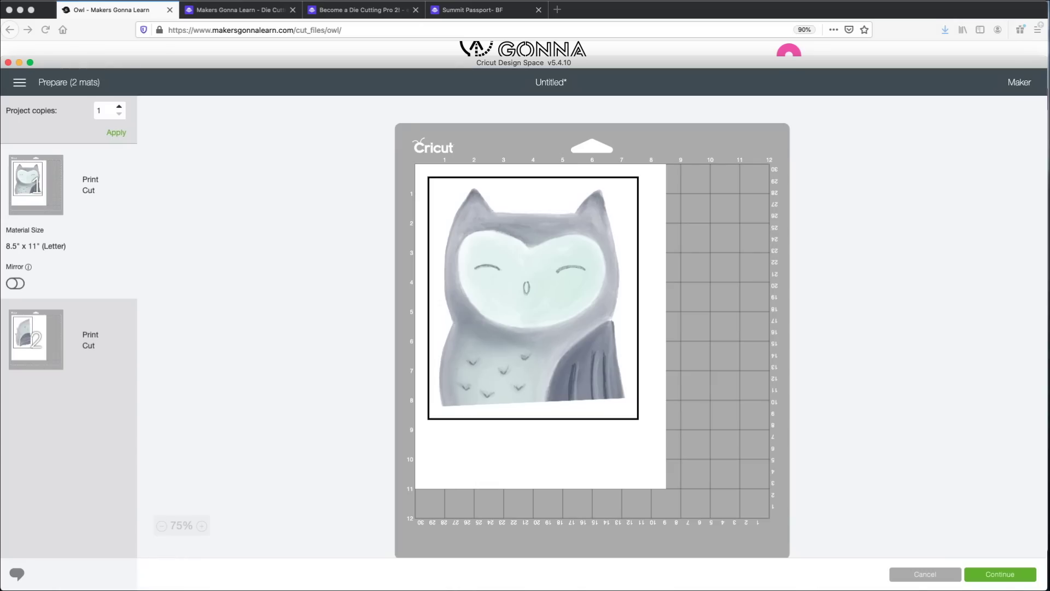
left_click(15, 283)
left_click(36, 339)
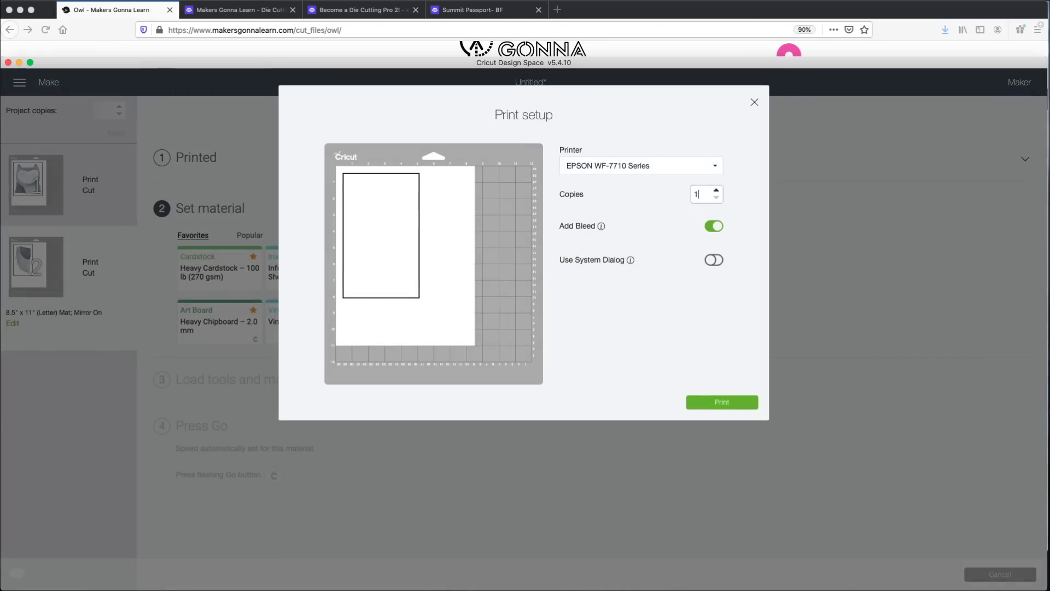
left_click(640, 165)
left_click(641, 202)
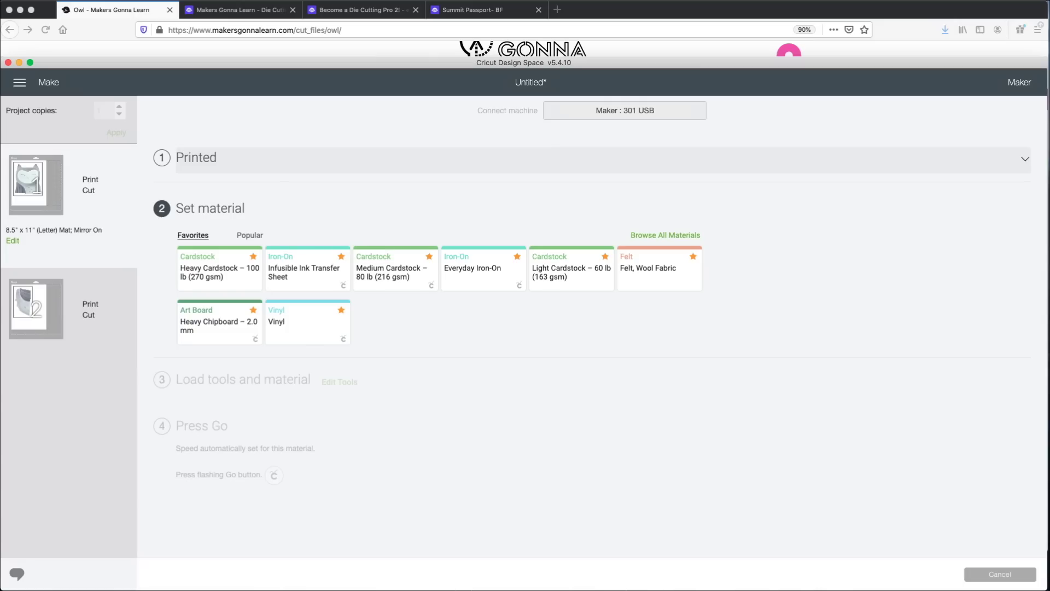
Set the cut material to Kraft Board, marked as a favorite, with its pressure at More.
left_click(665, 234)
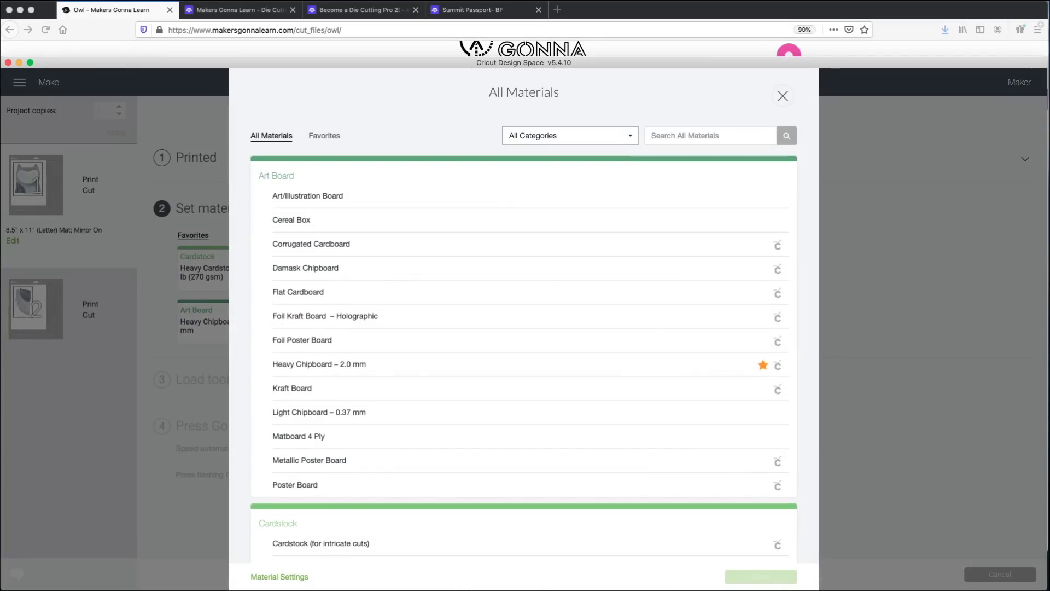
left_click(709, 136)
type("kraft")
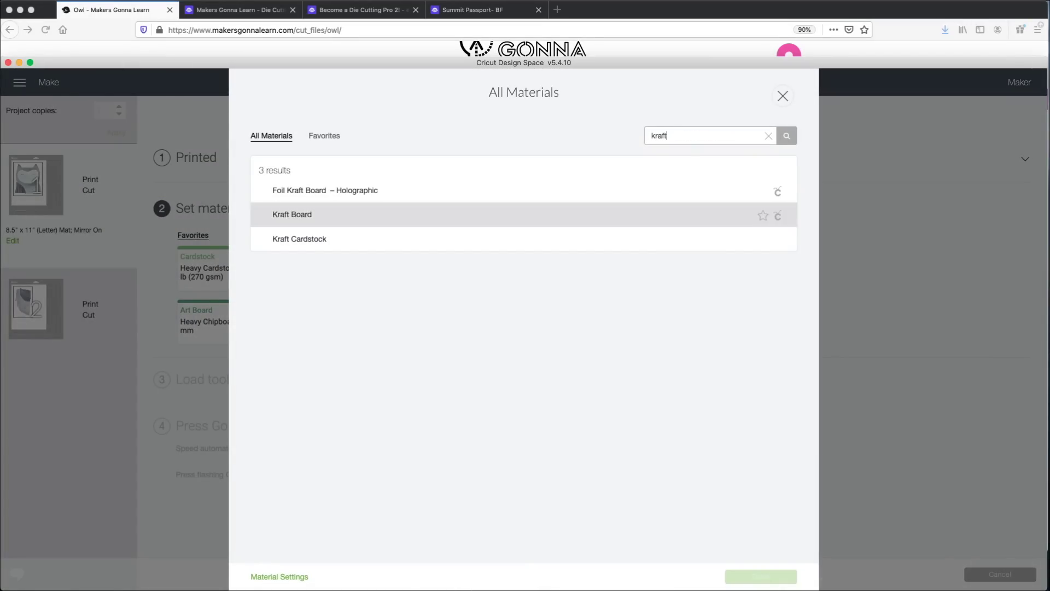
left_click(292, 214)
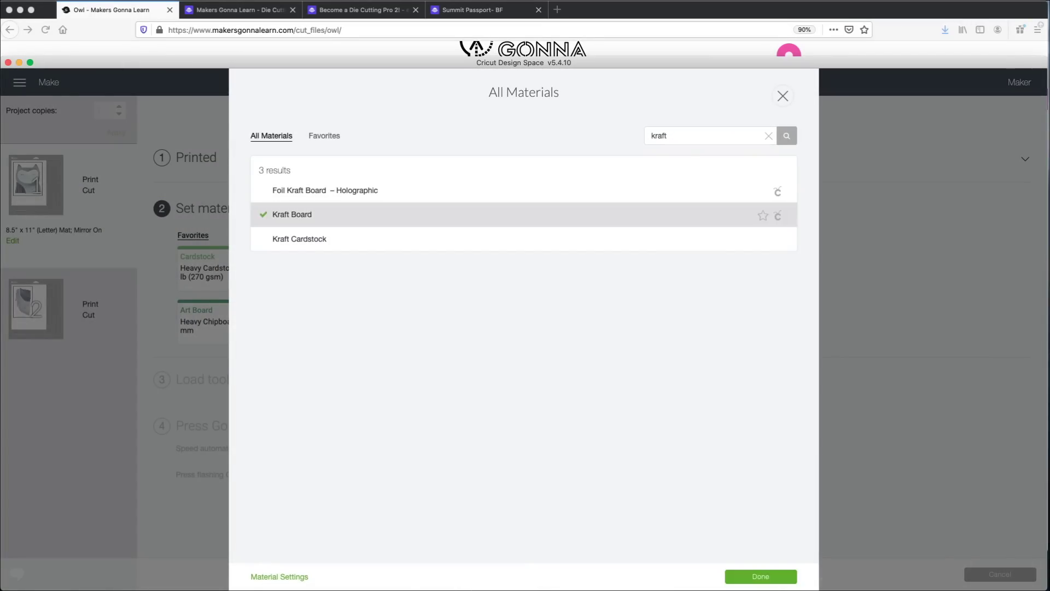
left_click(762, 215)
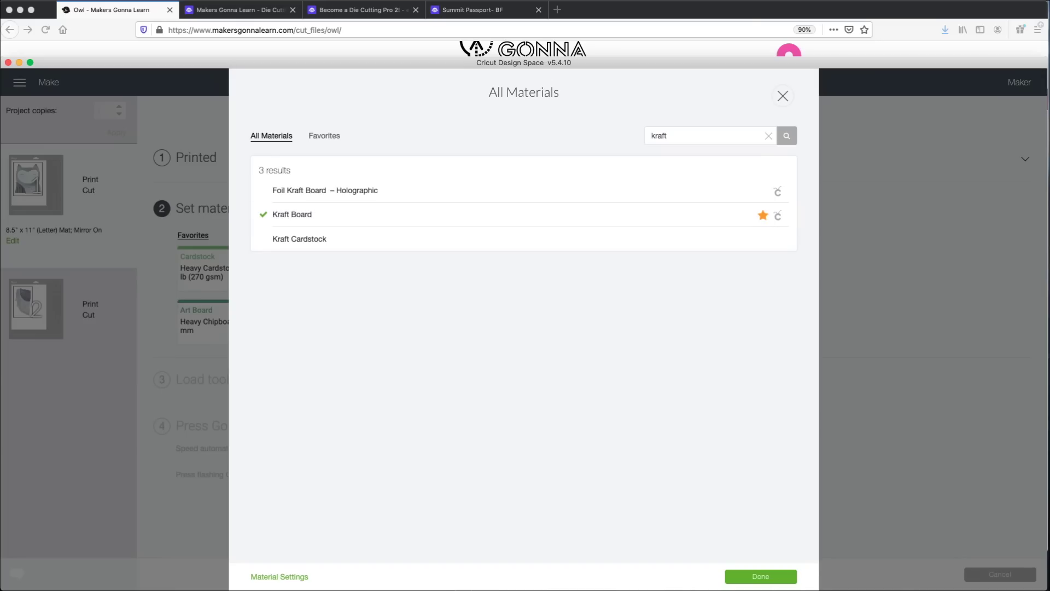
left_click(760, 576)
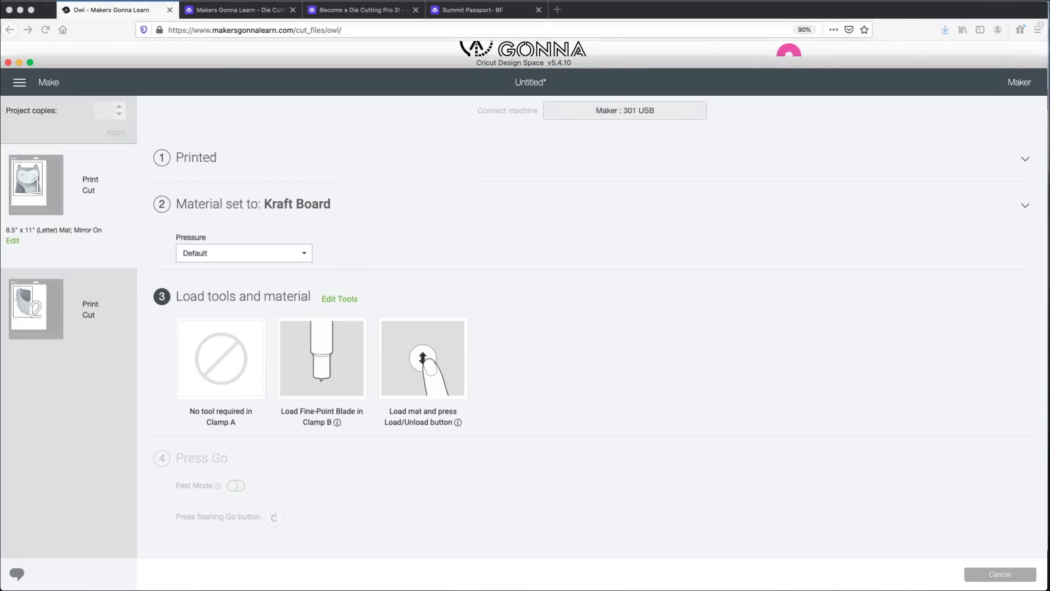
left_click(243, 252)
left_click(243, 273)
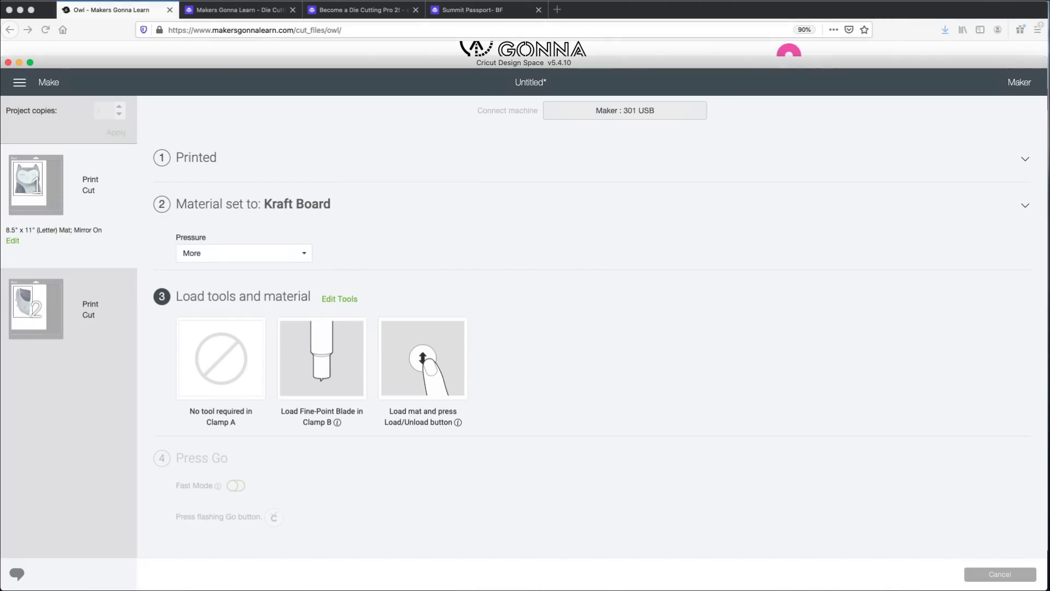